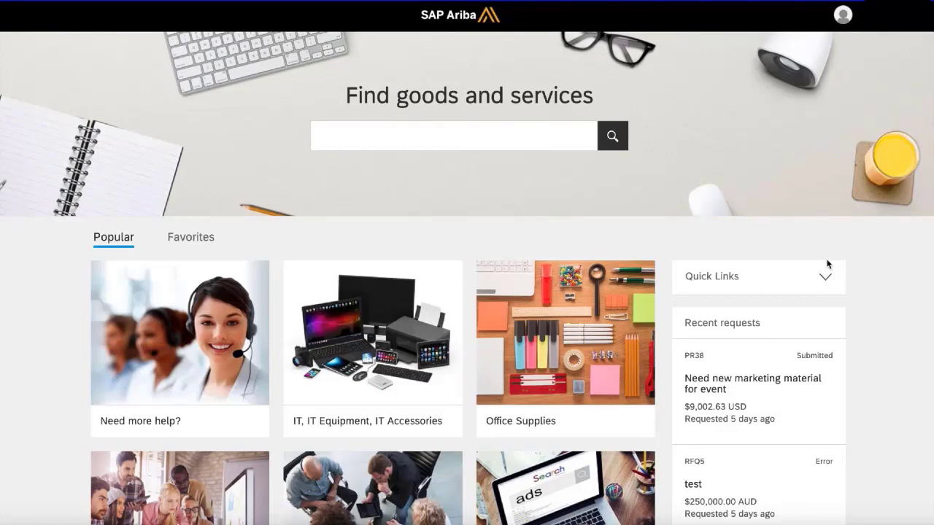
Open the procurement policy management page from administration and download the sample validation policy.
left_click(7, 165)
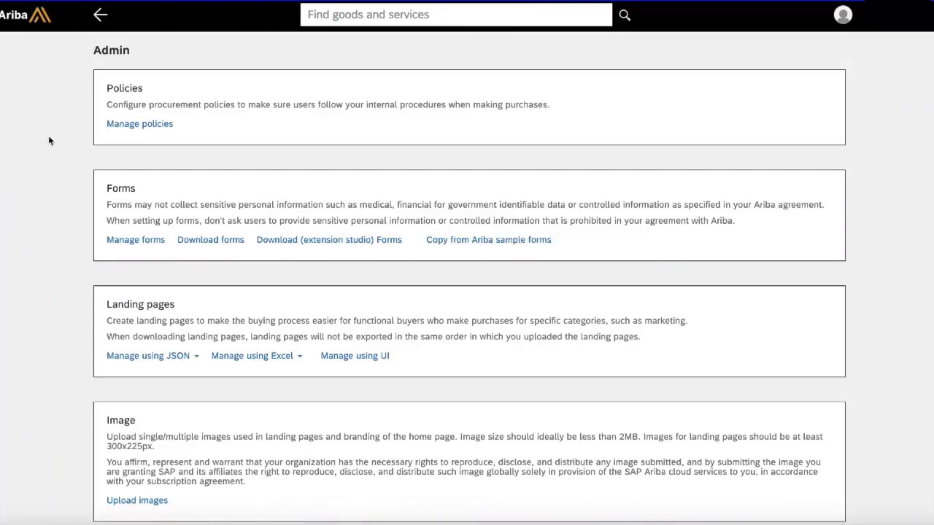
left_click(121, 124)
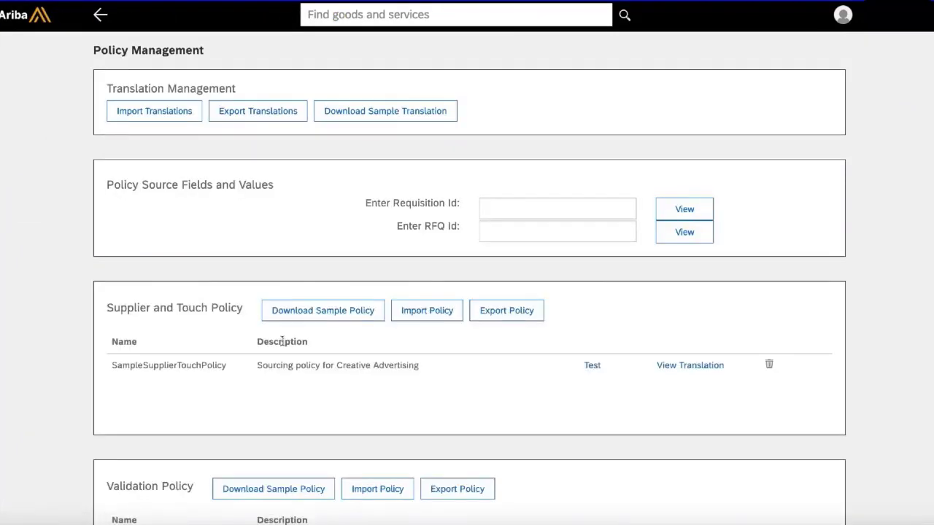
scroll(282, 341, "down", 3)
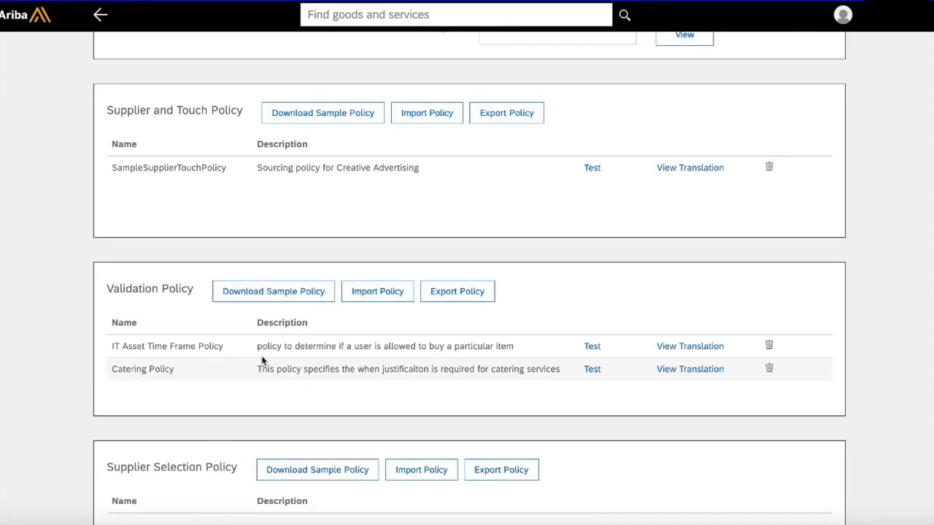
left_click(281, 292)
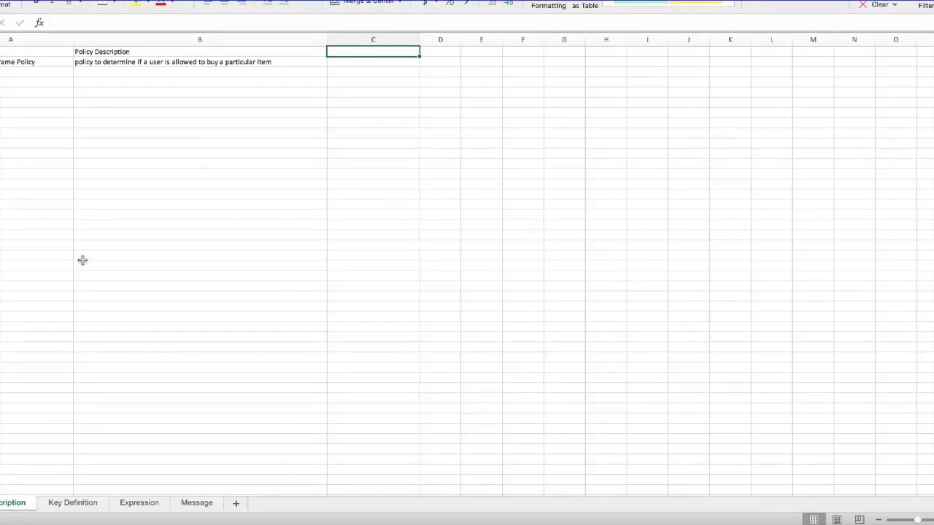
Review the Key Definition, Expression and Message sheets of the validation policy workbook in Excel.
left_click(73, 503)
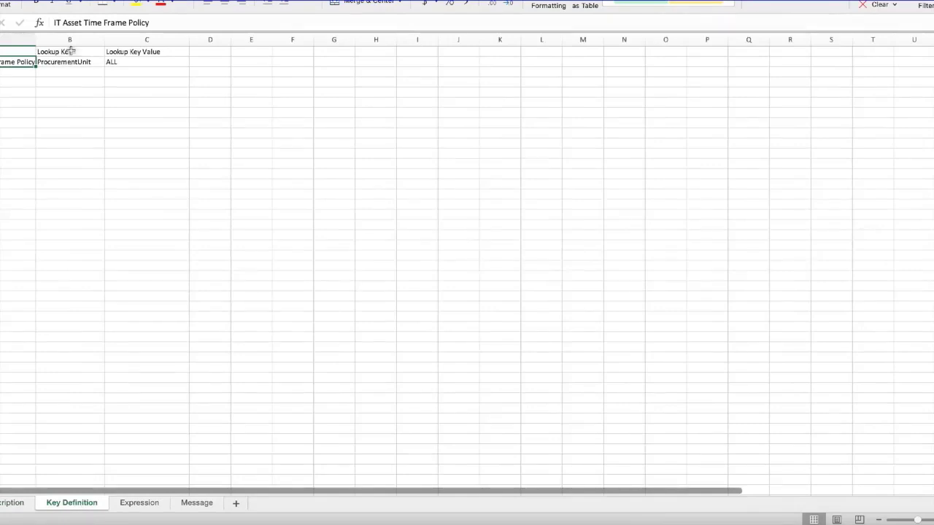
left_click(130, 503)
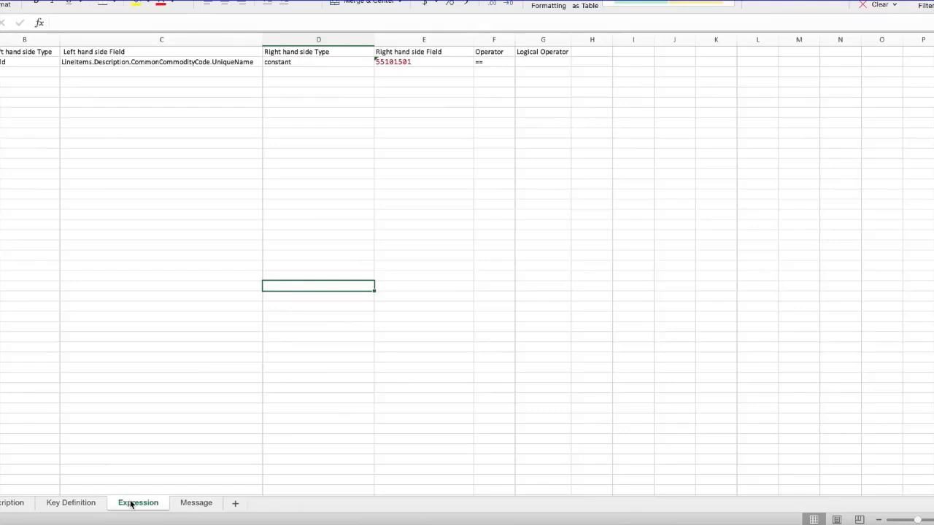
left_click(202, 509)
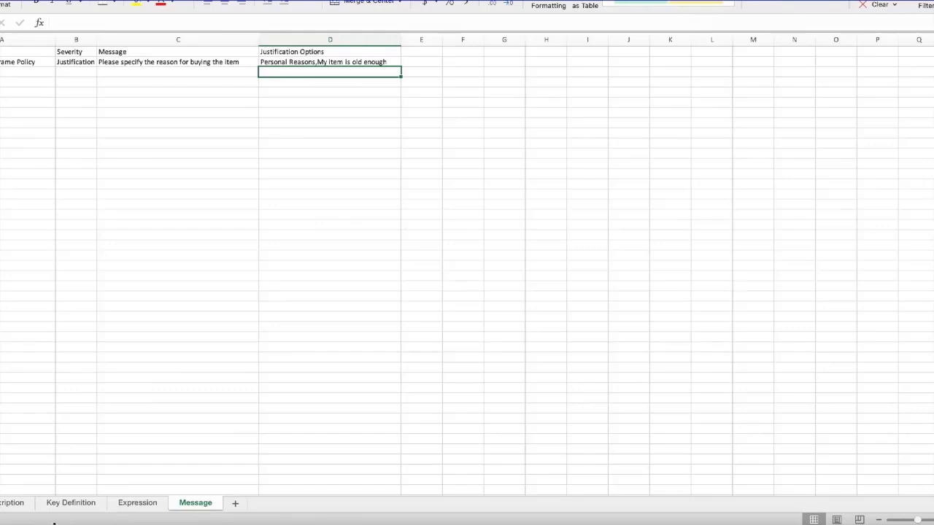
Rename the policy as New Policy on the description sheet.
left_click(7, 504)
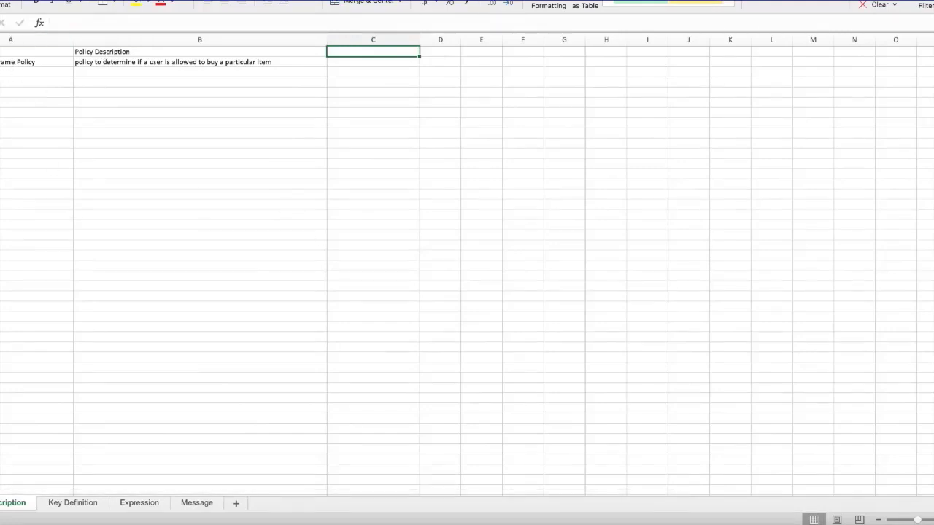
left_click(29, 62)
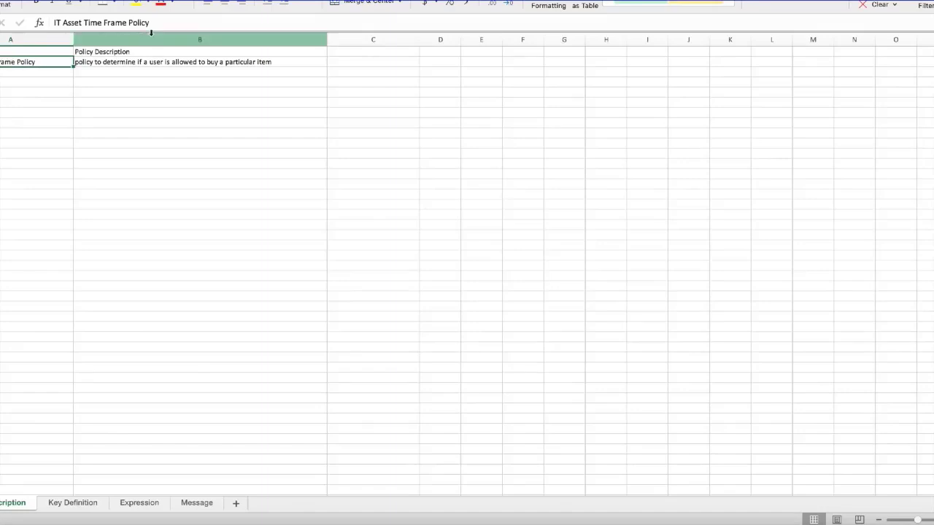
left_click_drag(153, 23, 31, 24)
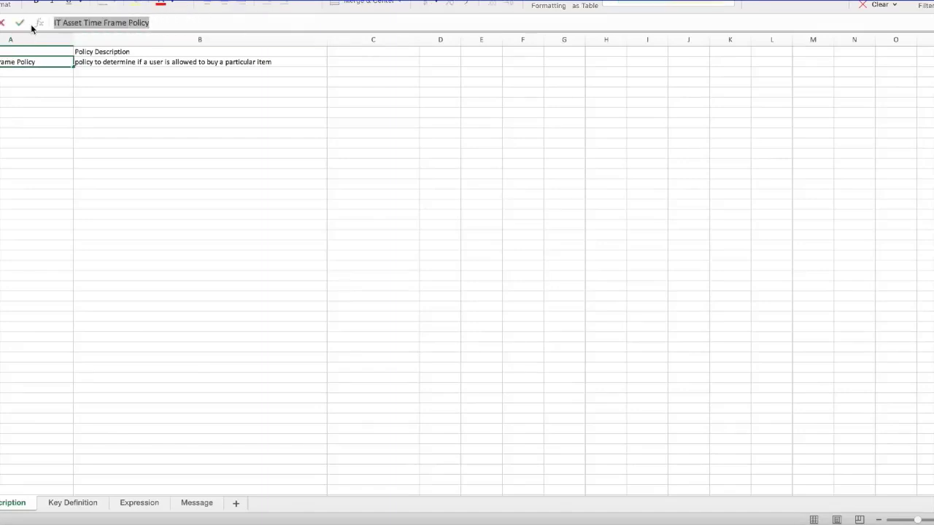
type("New Policy")
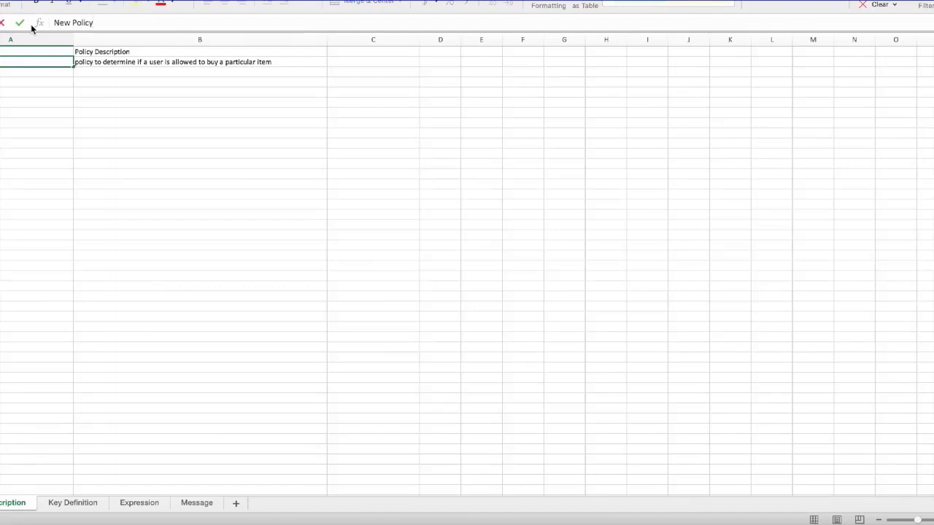
key("Tab")
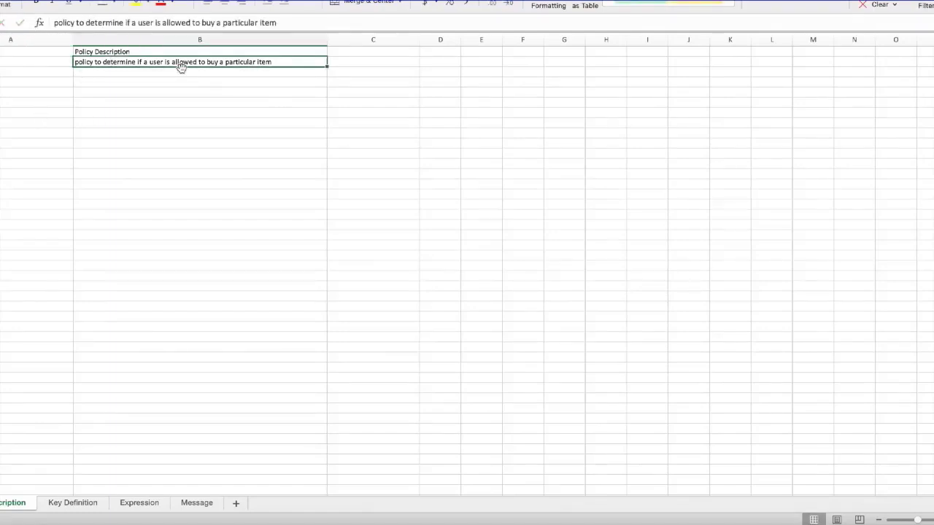
Set the policy name to New Policy on the Key Definition sheet, beside the ProcurementUnit lookup key.
left_click(74, 503)
triple_click(140, 23)
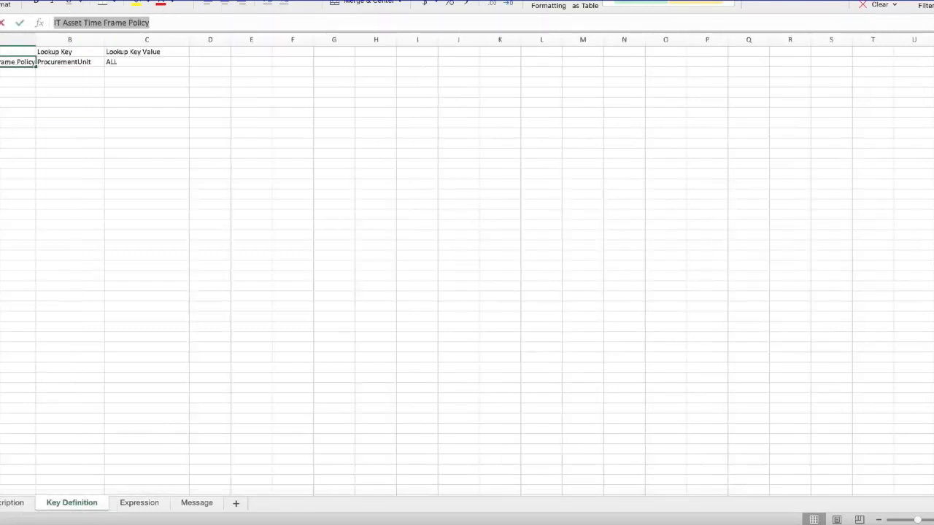
type("New")
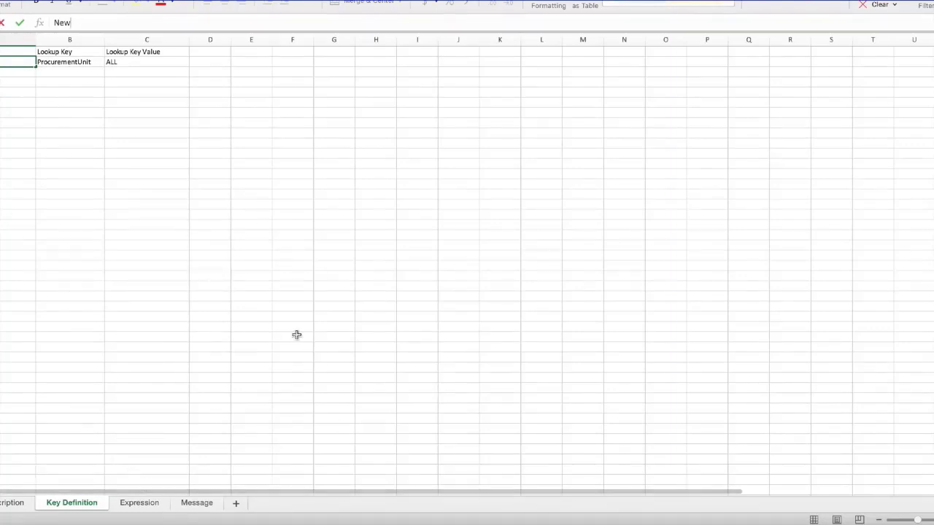
type("P")
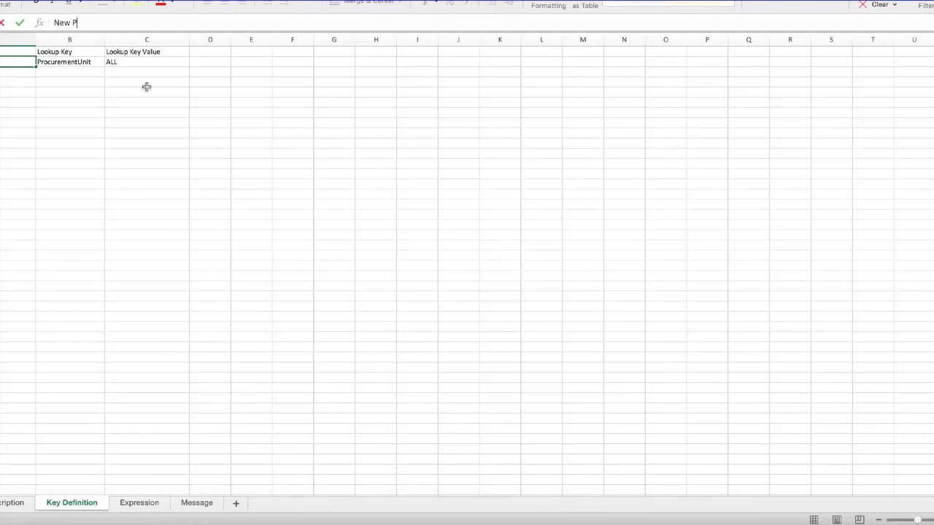
type("olicy")
key("Tab")
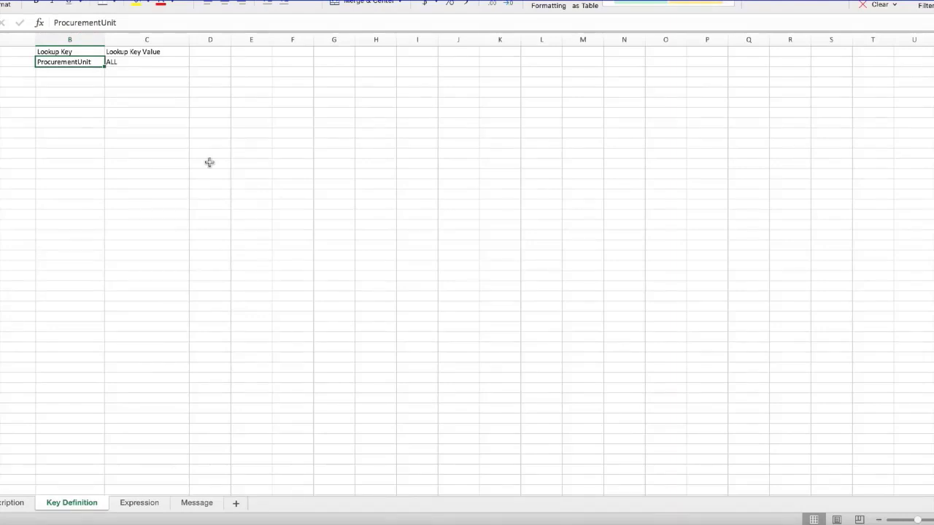
left_click(140, 65)
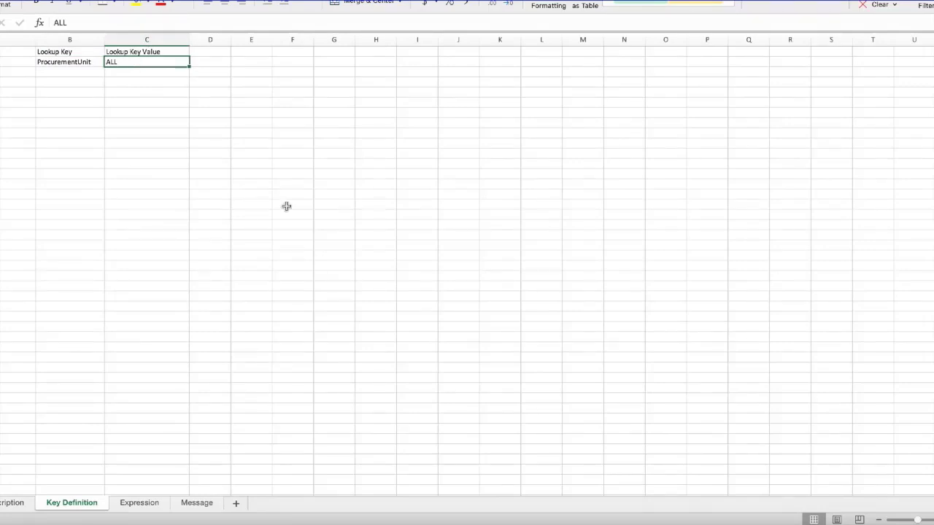
Set the policy name to New Policy on the Expression sheet.
left_click(138, 504)
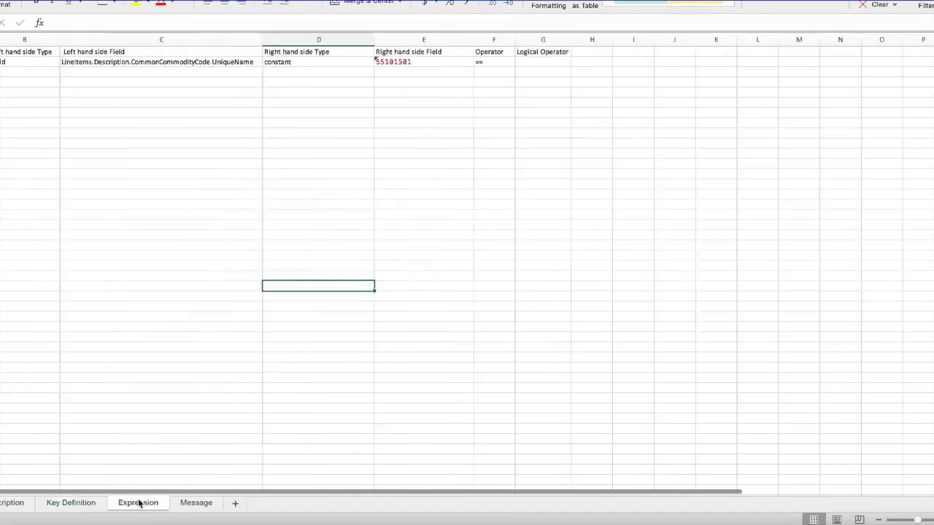
left_click(0, 62)
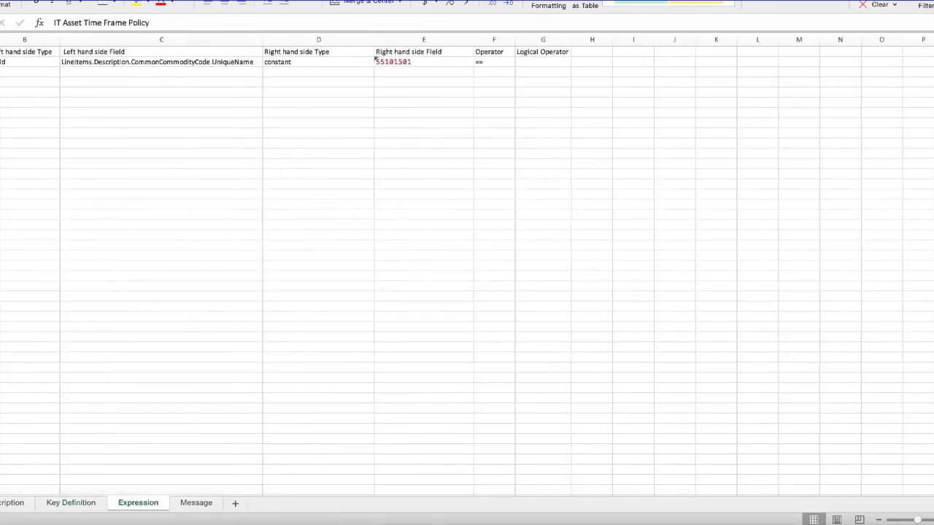
left_click_drag(162, 27, 38, 25)
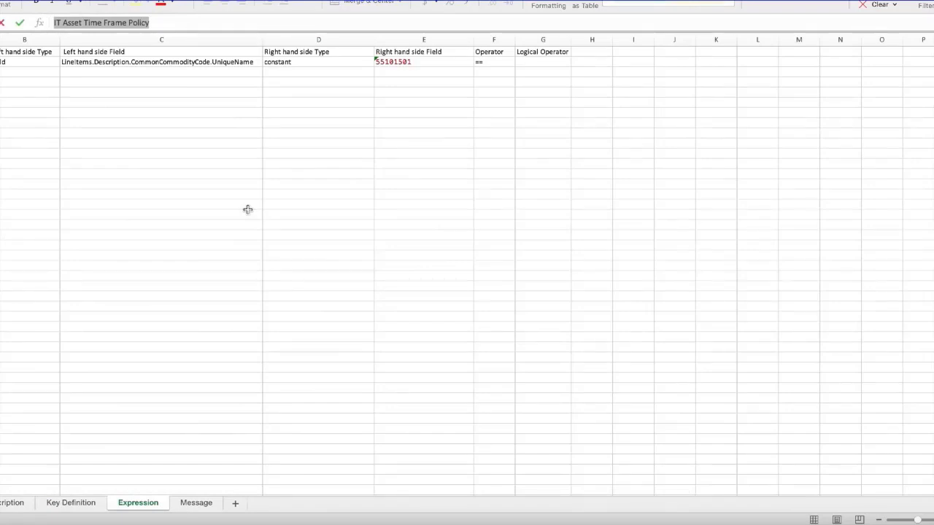
type("New Policy")
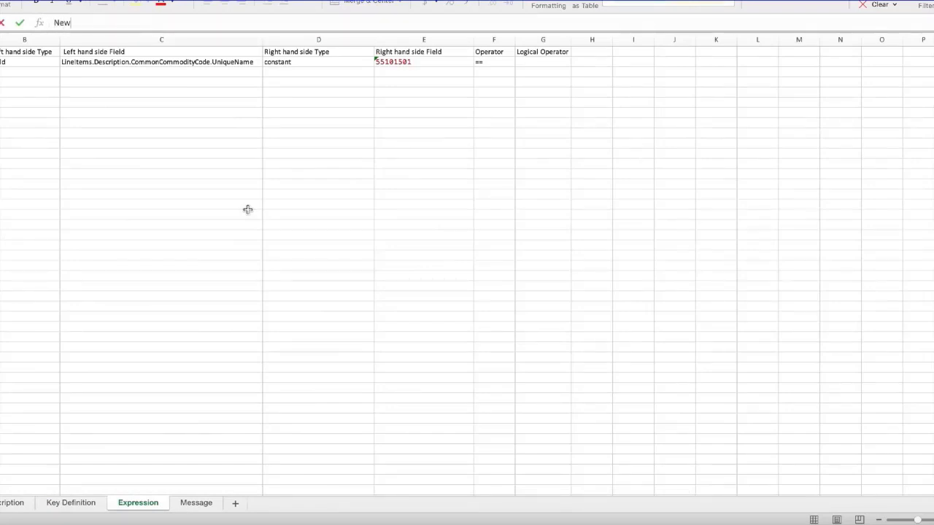
left_click(95, 103)
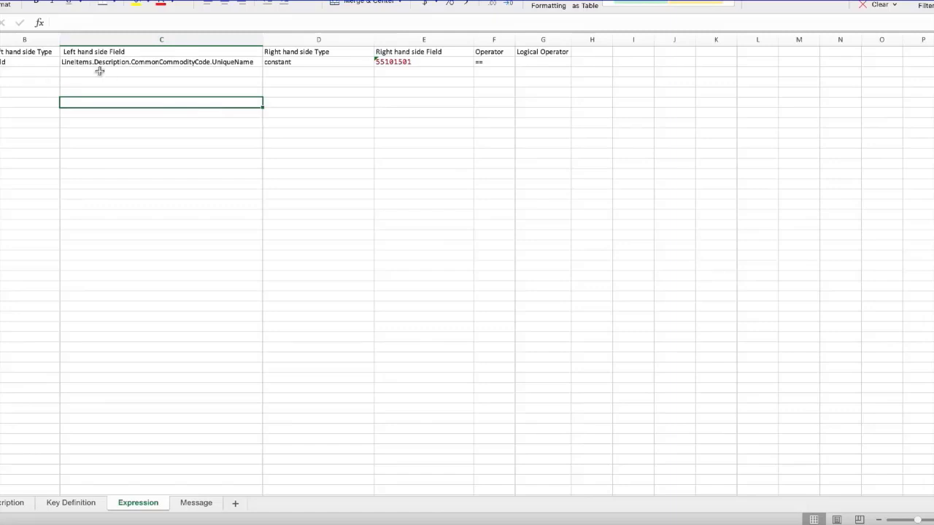
Set the right hand side field of the commodity code expression to 8016.
left_click(161, 52)
left_click(235, 64)
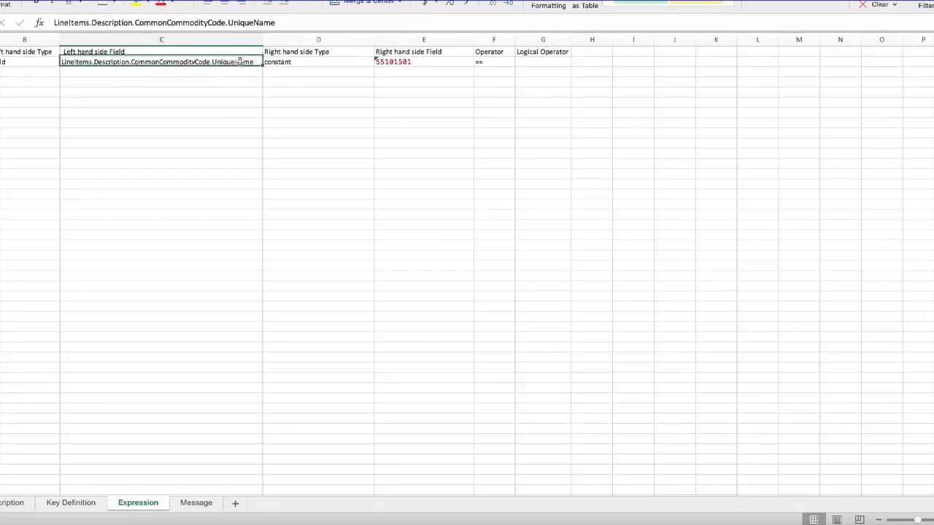
left_click(433, 65)
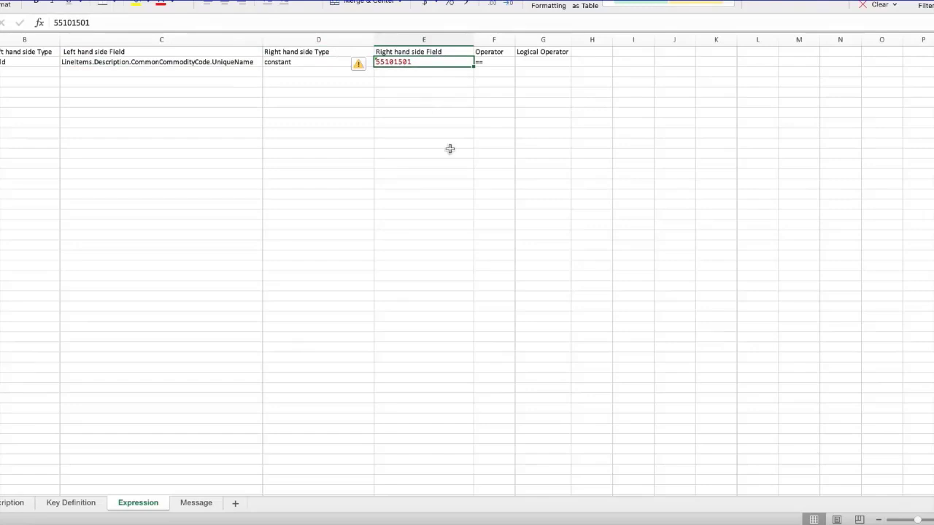
type("8016")
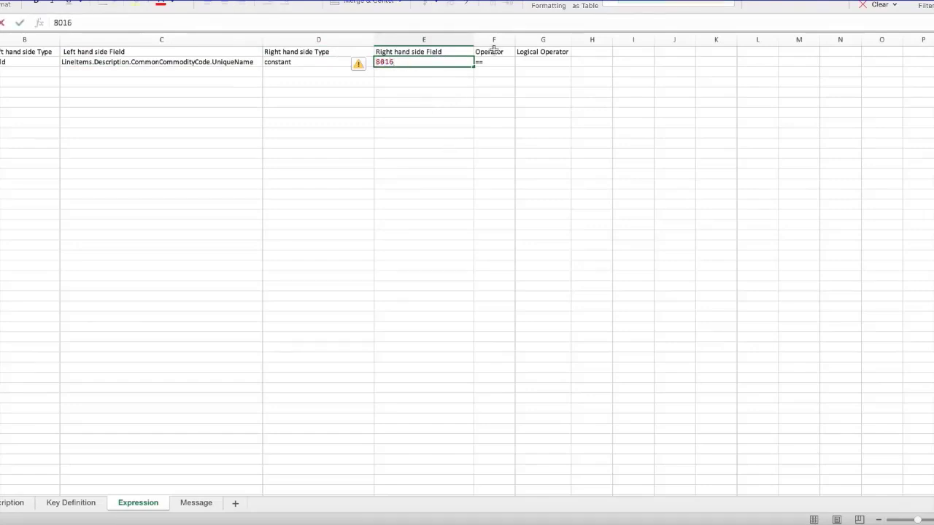
key("Escape")
type("81")
key("BackSpace")
key("BackSpace")
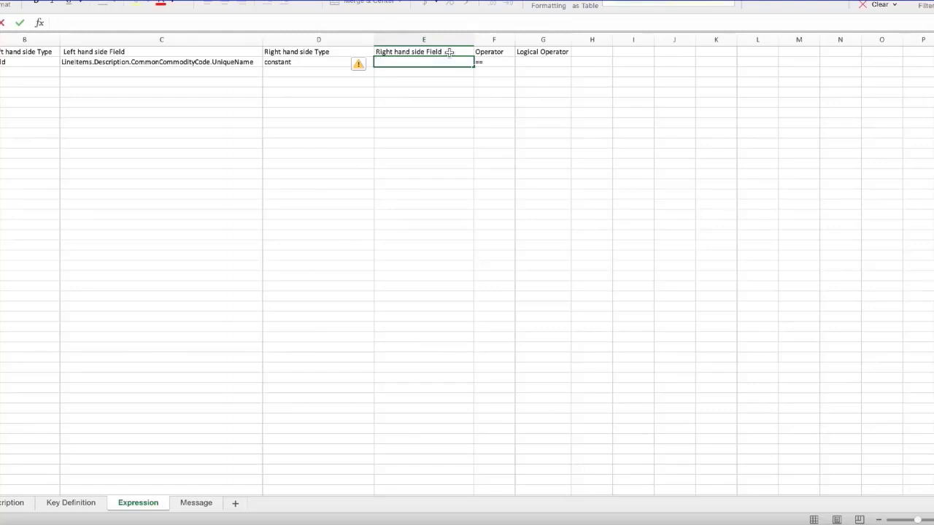
type("8016")
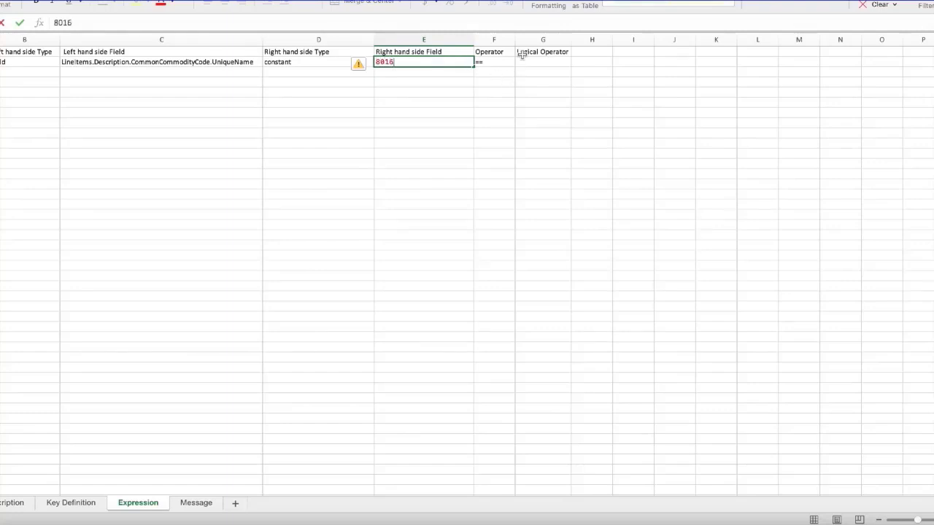
left_click(502, 62)
left_click(293, 68)
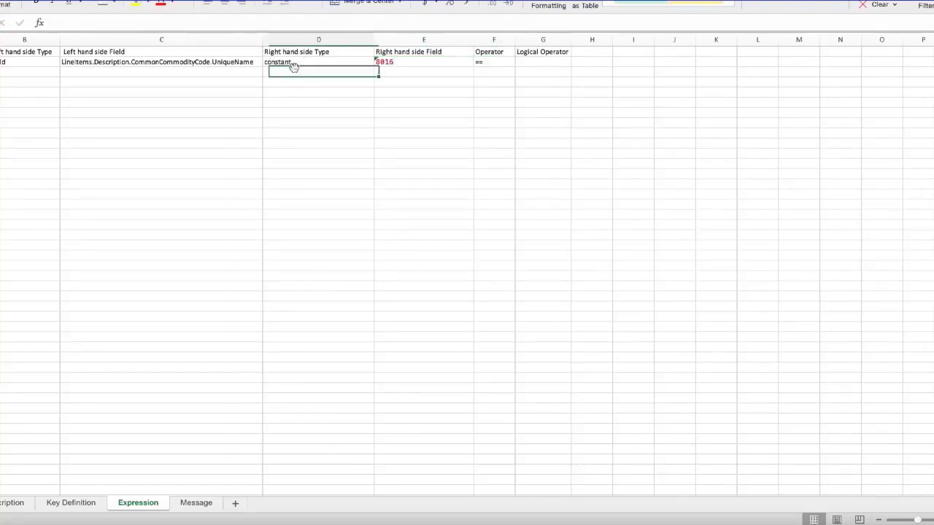
left_click(502, 61)
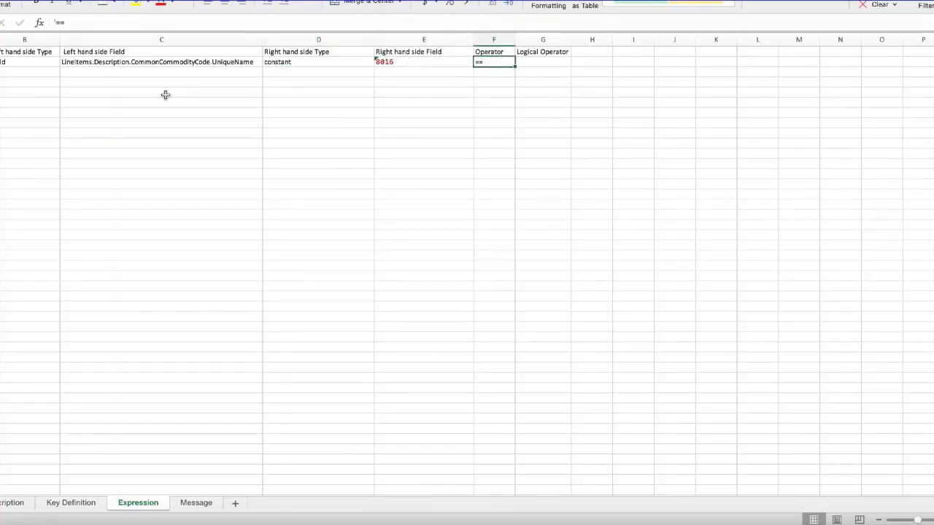
Begin a second expression row with left hand side type field and left hand side field TotalCost.Amount.
left_click(0, 72)
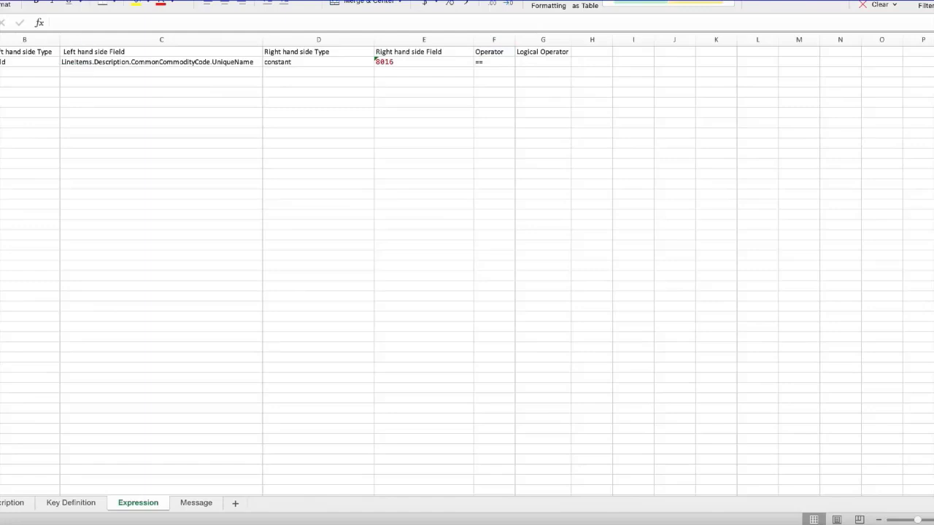
double_click(0, 62)
key("Tab")
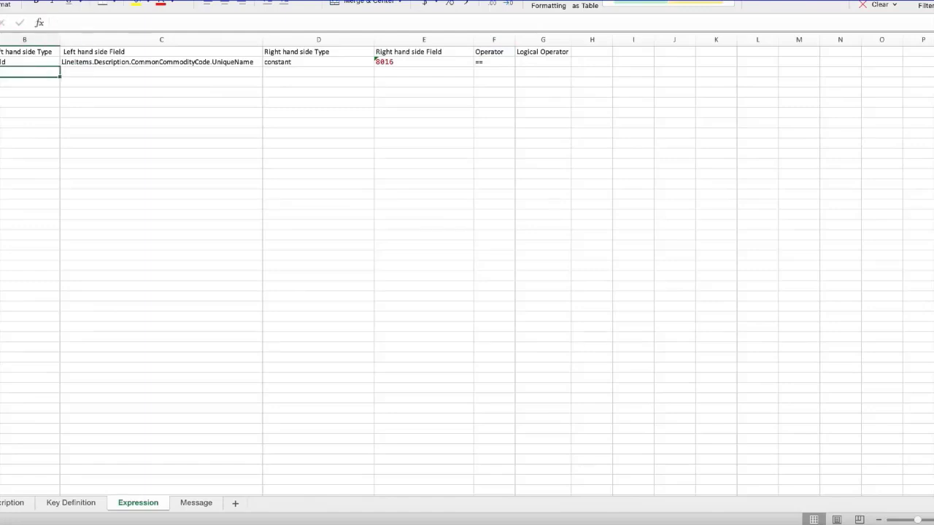
type("field")
key("Tab")
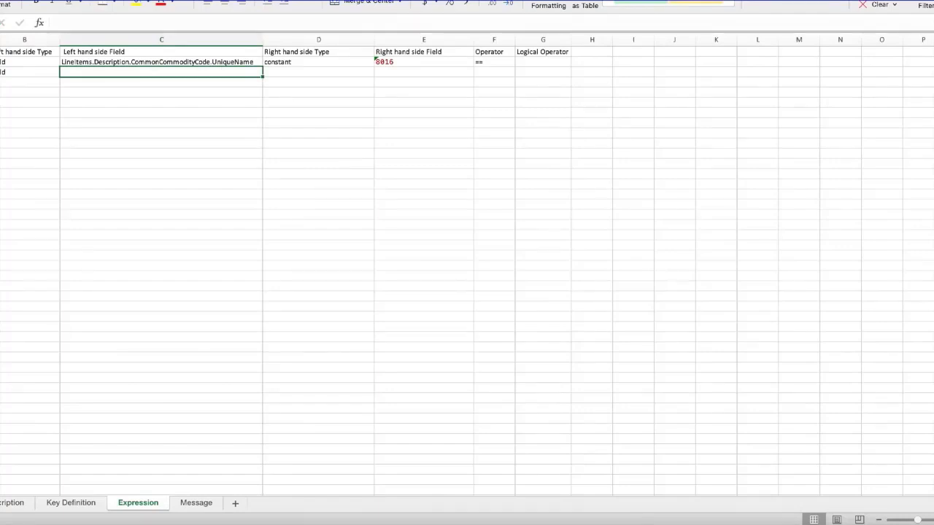
type("TotalC")
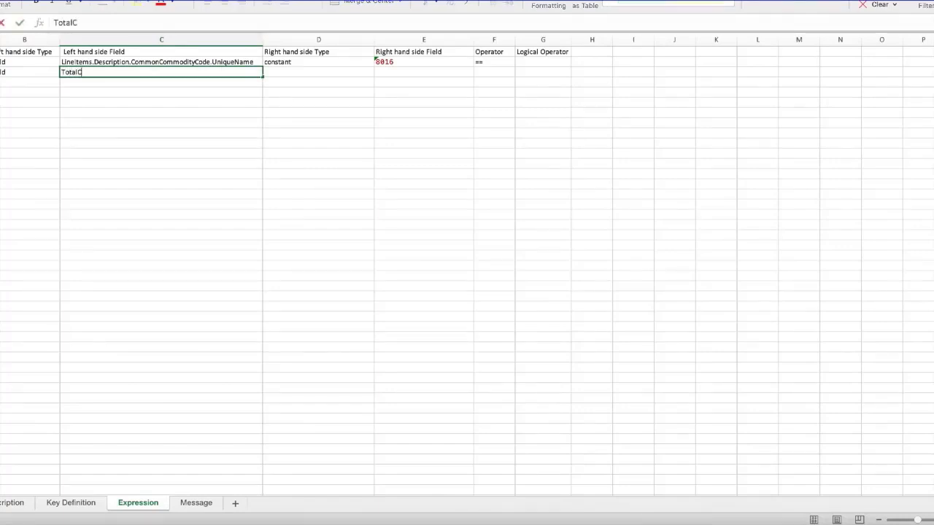
type("ost.Amount")
key("Tab")
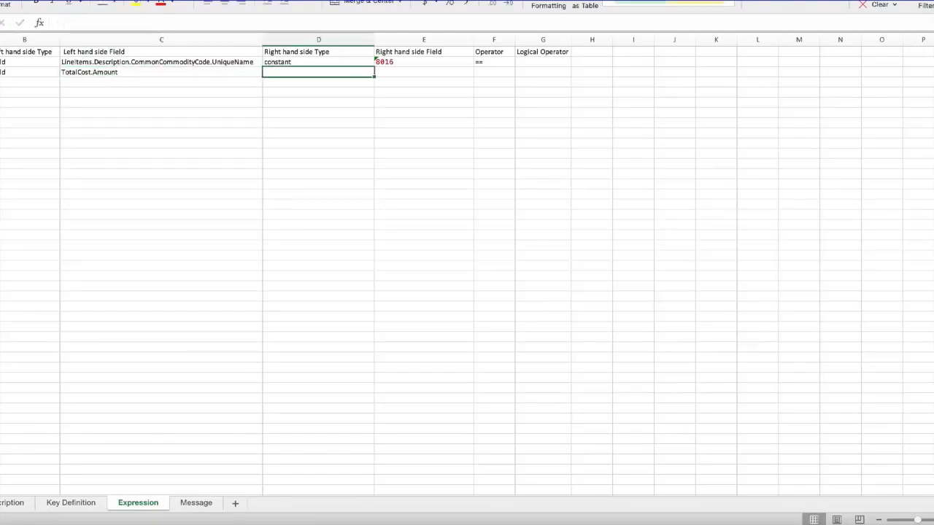
Complete the TotalCost.Amount expression with right hand side type constant, right hand side field 100 and operator >.
type("con")
key("Tab")
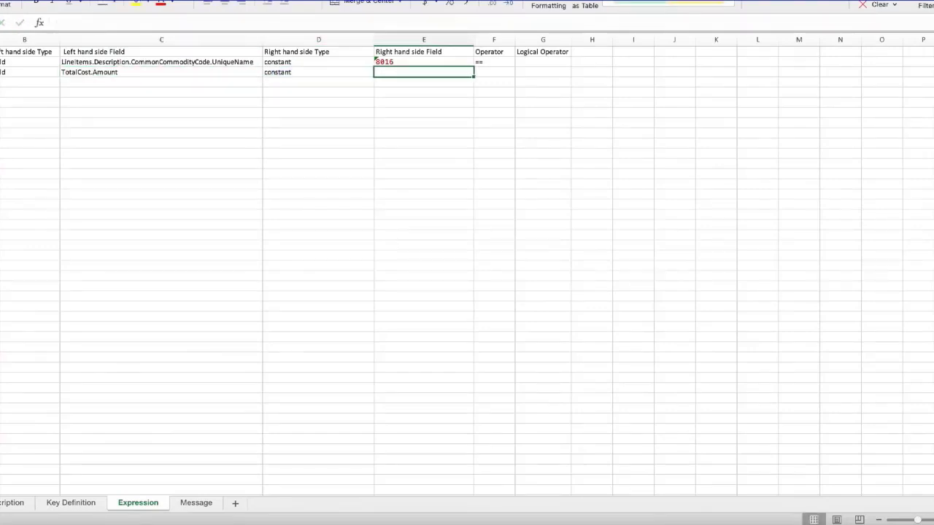
type("100")
key("Tab")
type(">")
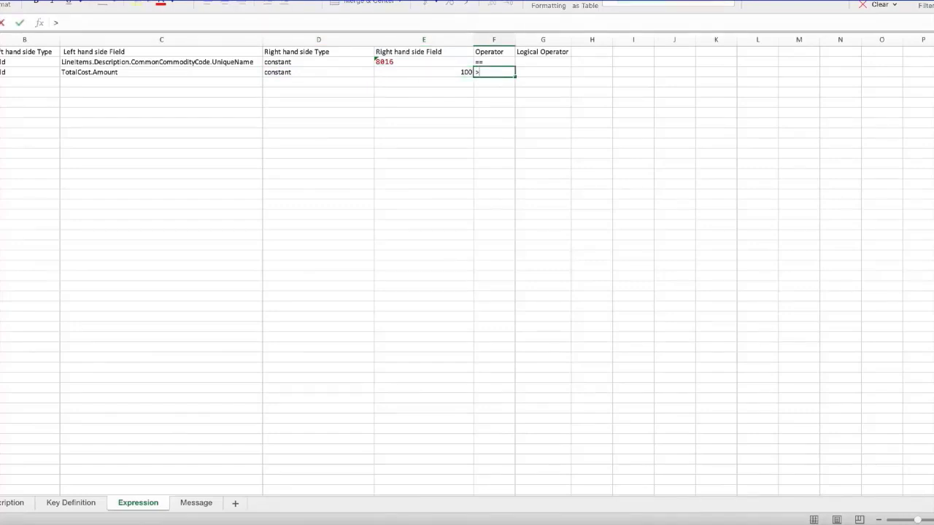
key("Tab")
Set the logical operator of the commodity code expression to &&.
left_click(554, 60)
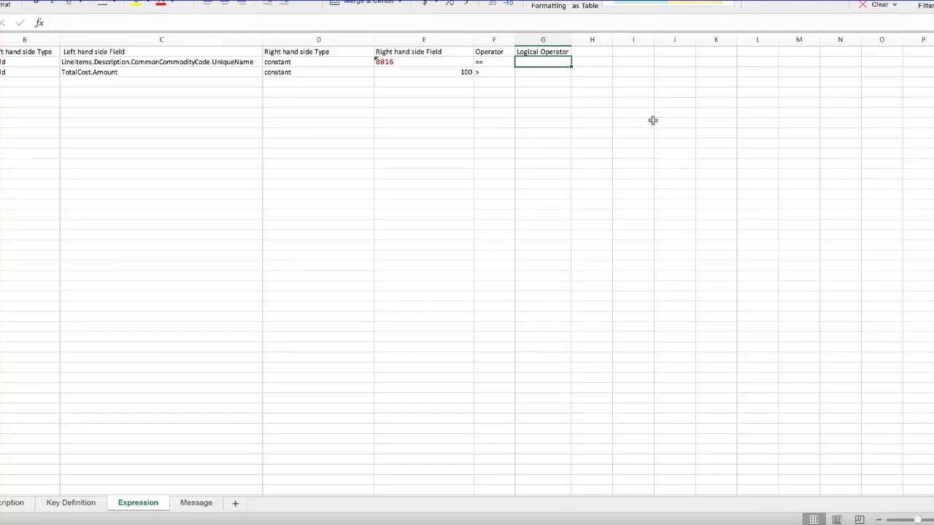
type("&&")
left_click(550, 130)
left_click(542, 61)
Set the policy name to New Policy on the Message sheet.
left_click(198, 504)
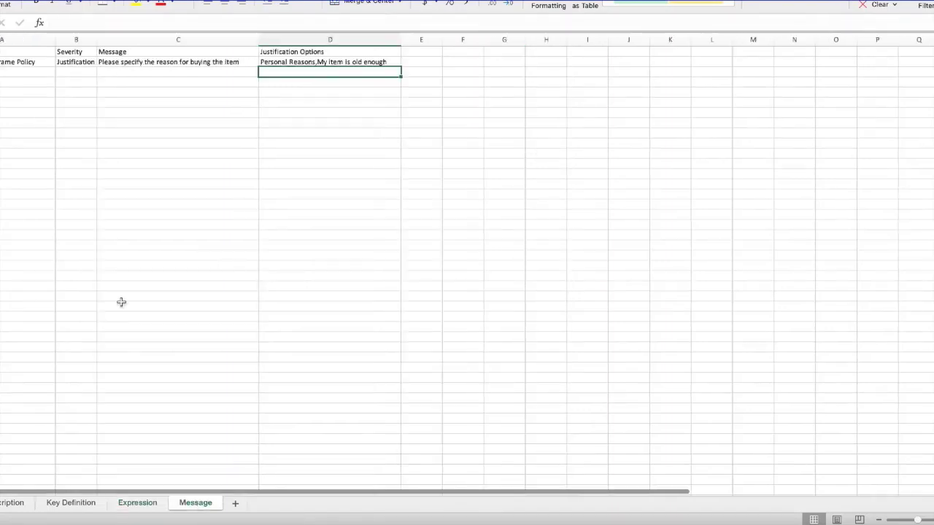
left_click(22, 62)
triple_click(174, 22)
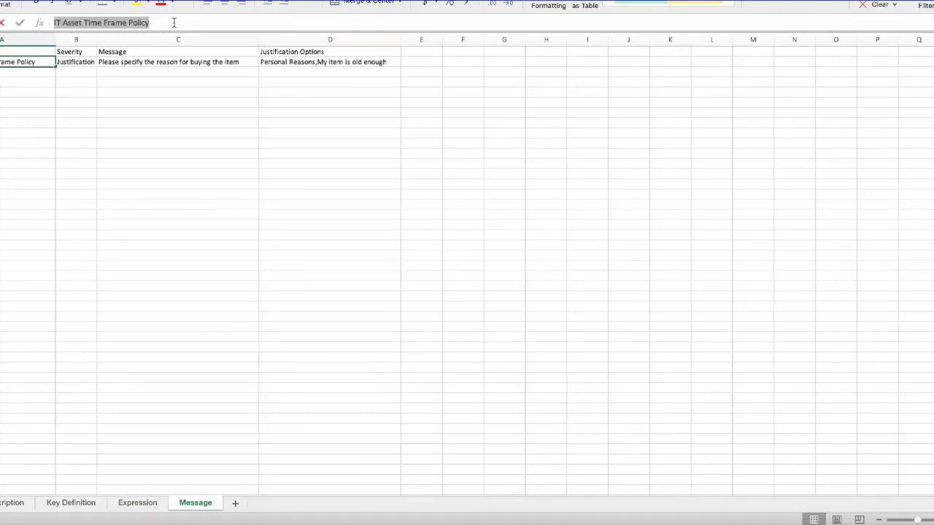
type("New Policy")
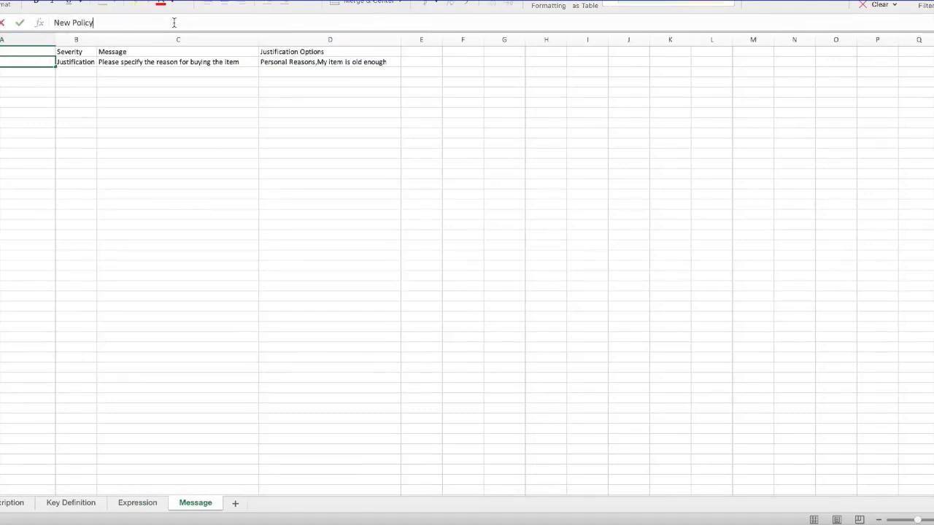
key("Tab")
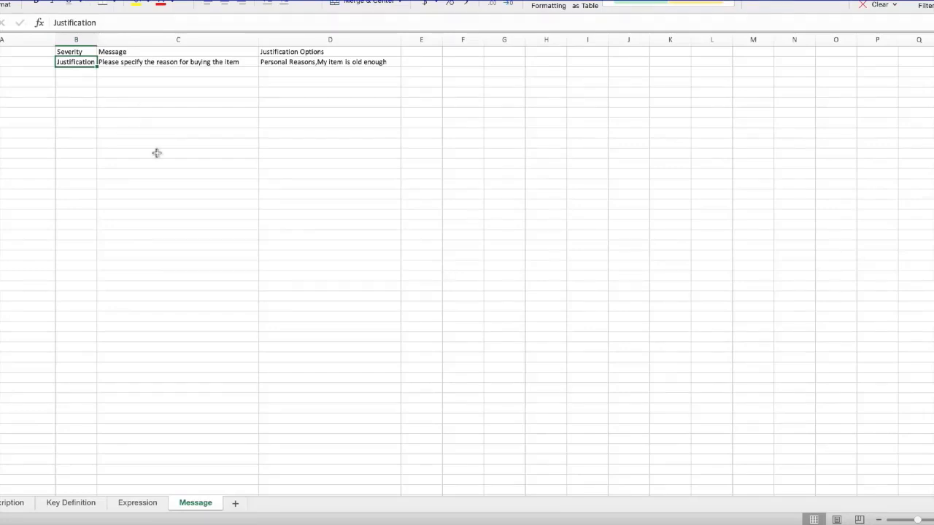
Clear the justification options of the policy's message row on the Message sheet.
left_click(153, 63)
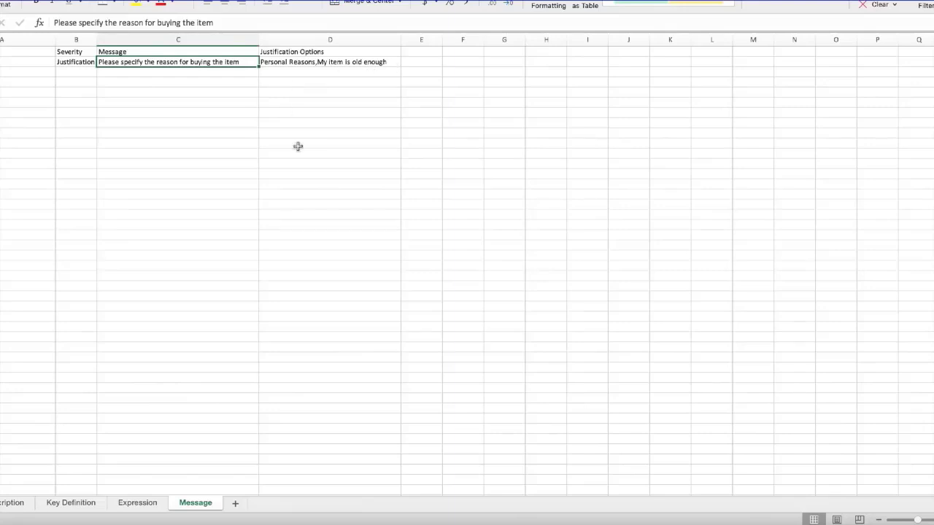
left_click(323, 62)
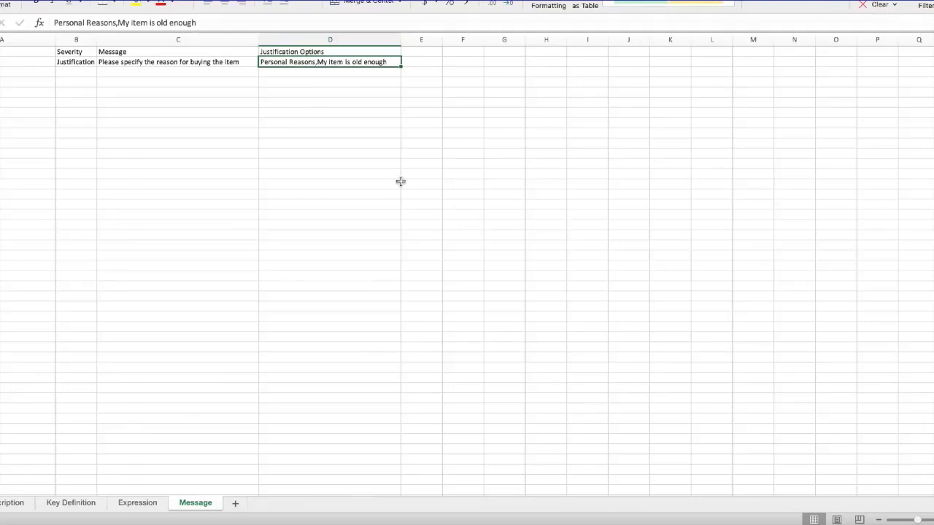
key("Delete")
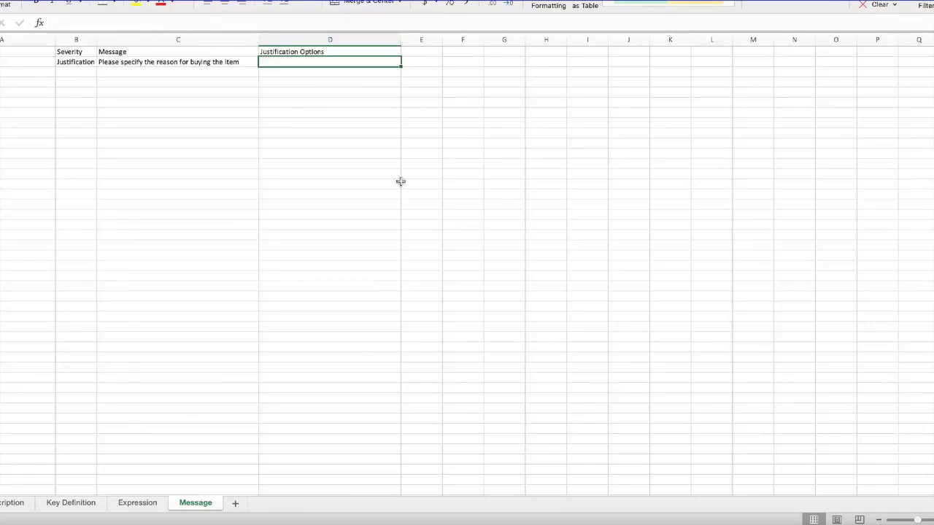
left_click(331, 141)
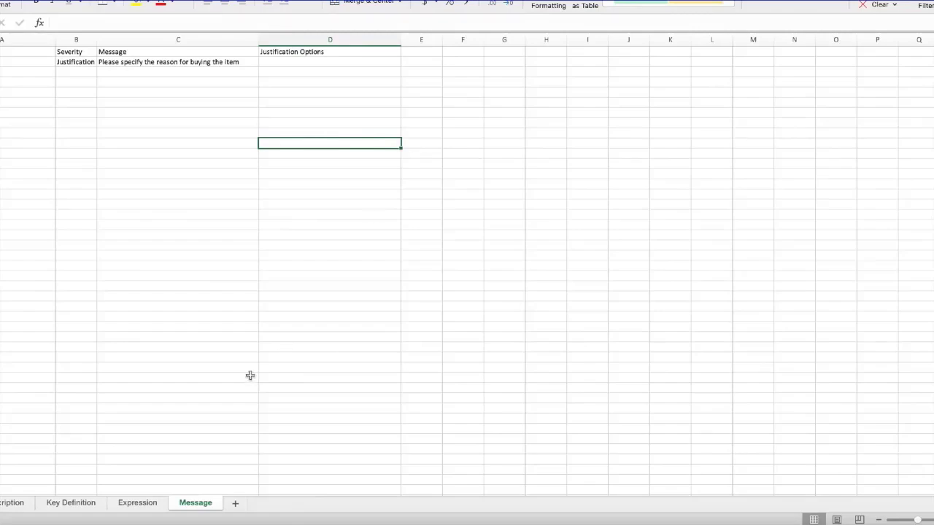
Switch to SAP Ariba and import SolutionOptimization-Child1_validationPolicy_Policies (1).xlsx as a validation policy, closing the upload dialog when done.
left_click(114, 518)
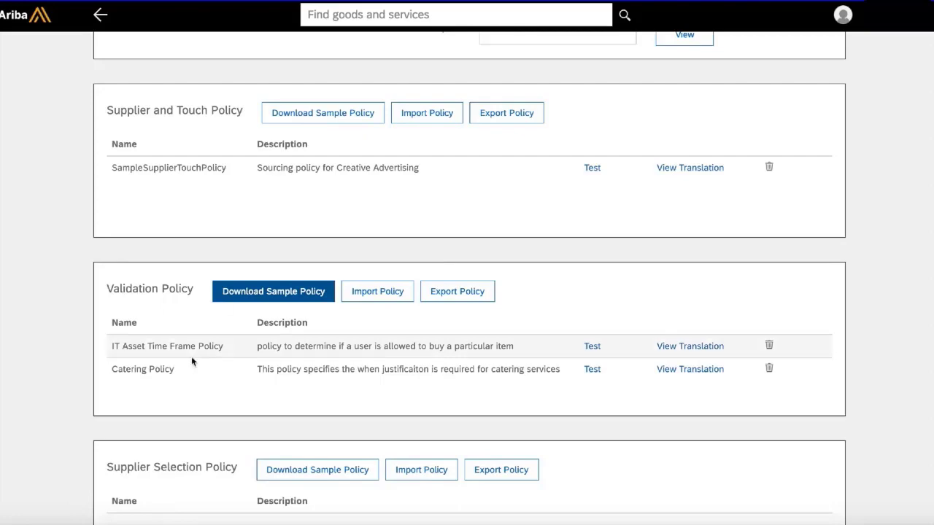
left_click(392, 298)
left_click(329, 257)
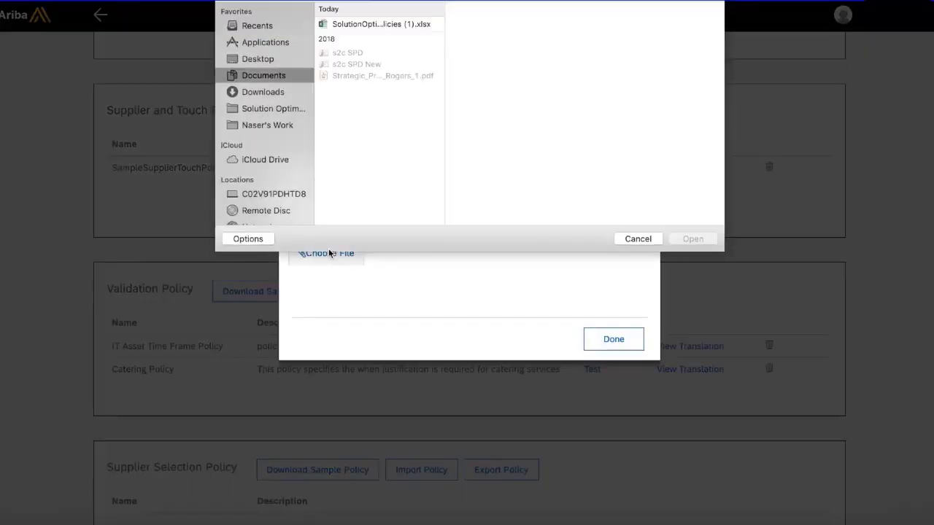
double_click(378, 27)
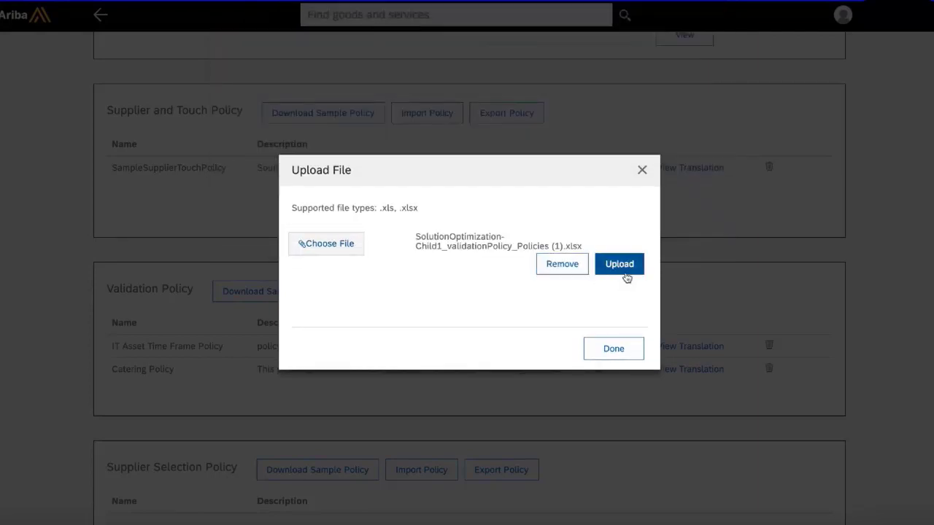
left_click(625, 273)
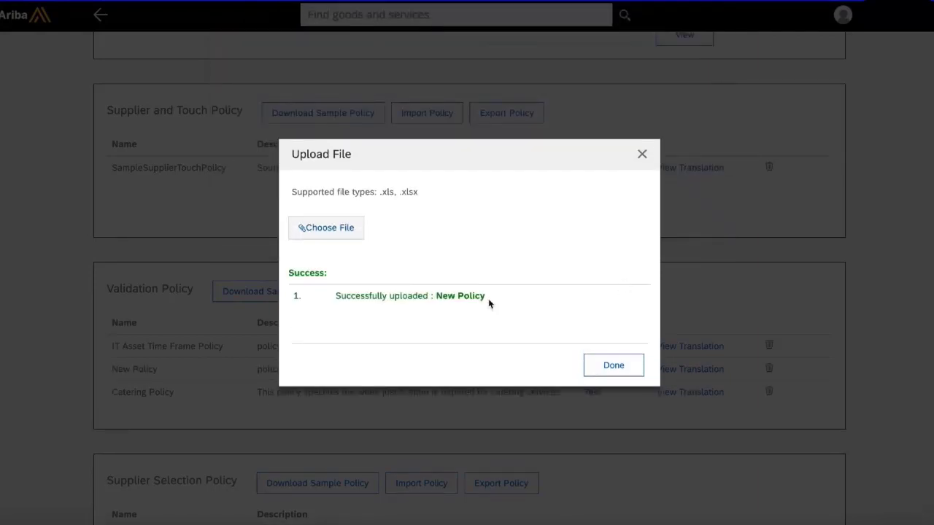
left_click_drag(484, 297, 347, 295)
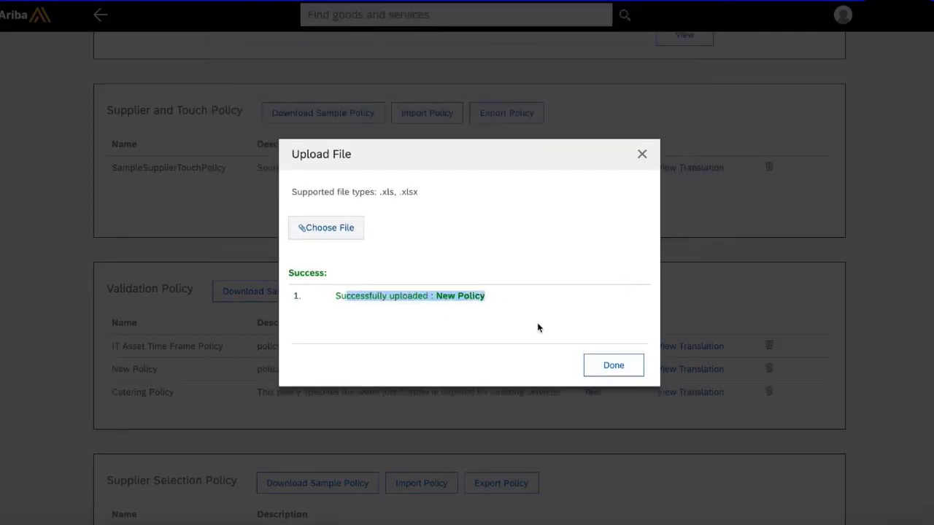
left_click(614, 366)
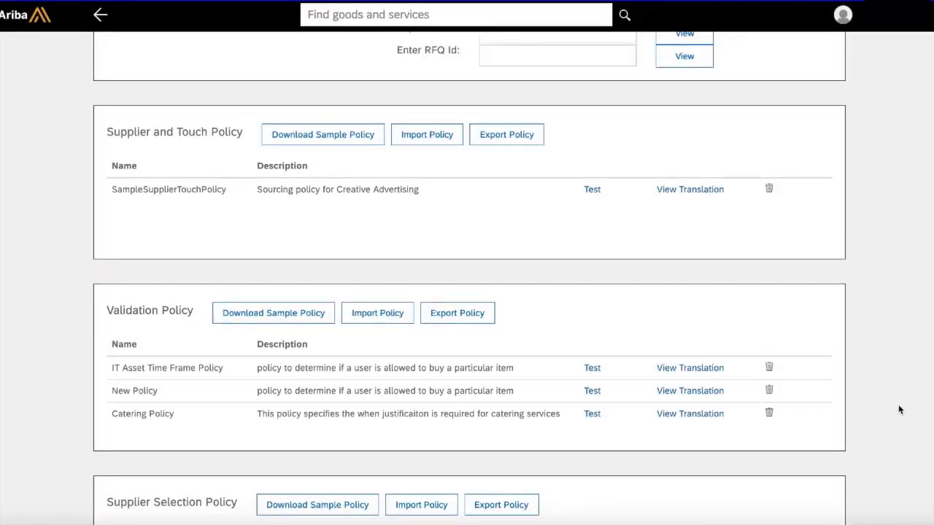
Inspect the test dialog of New Policy and its requisition or RFQ ID field, and close it without running a test.
left_click(592, 390)
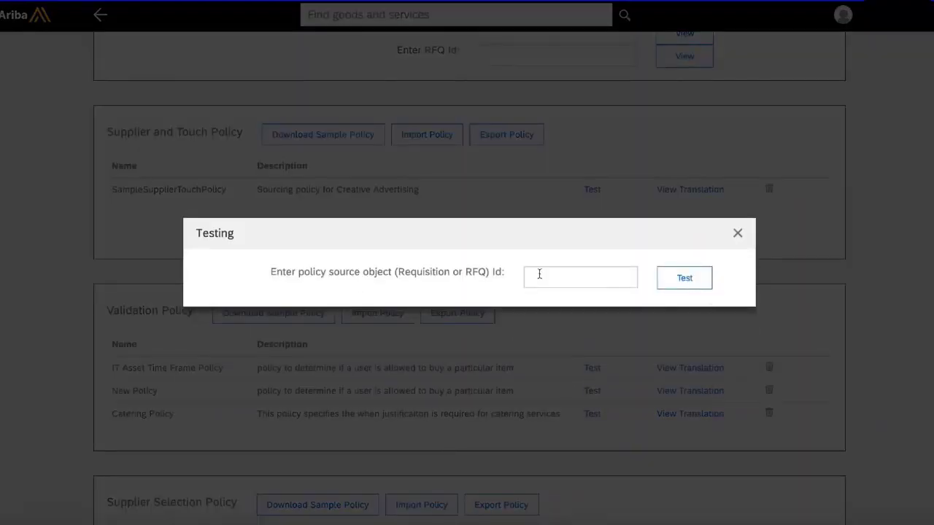
left_click(589, 272)
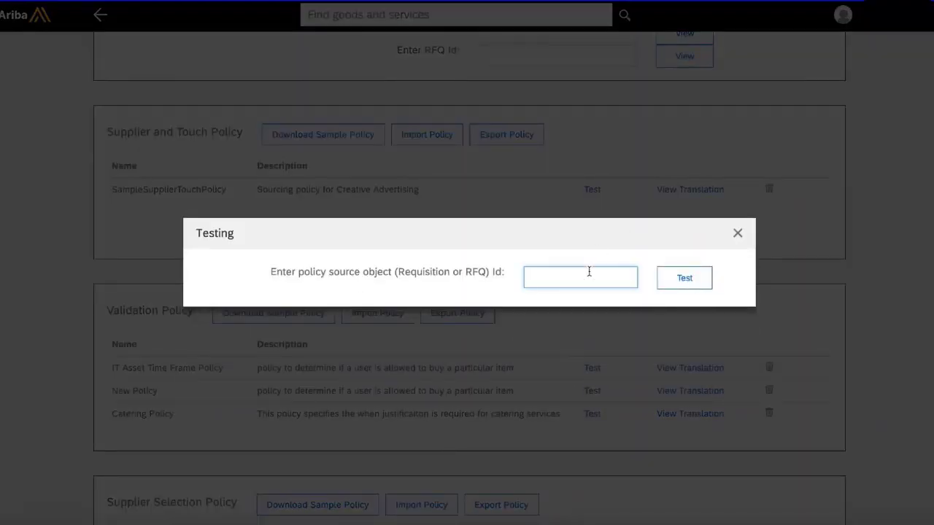
left_click(737, 234)
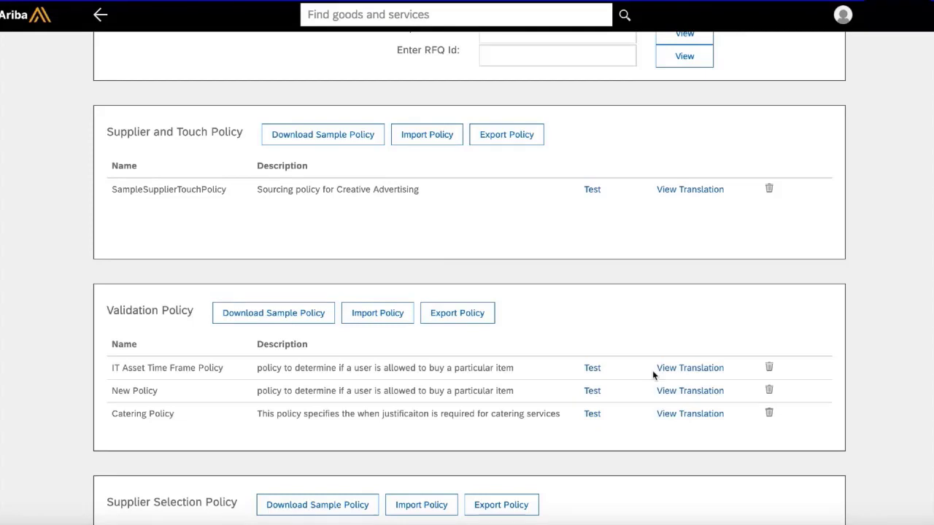
left_click(832, 511)
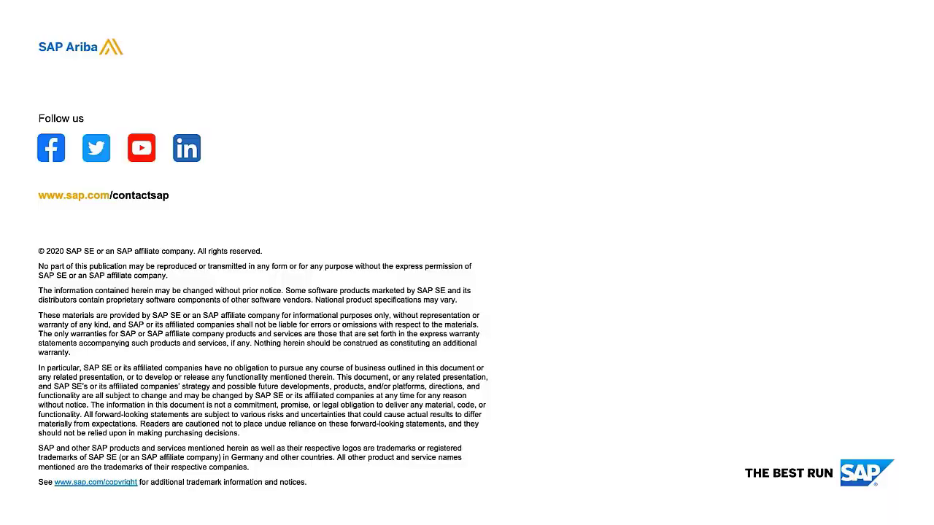